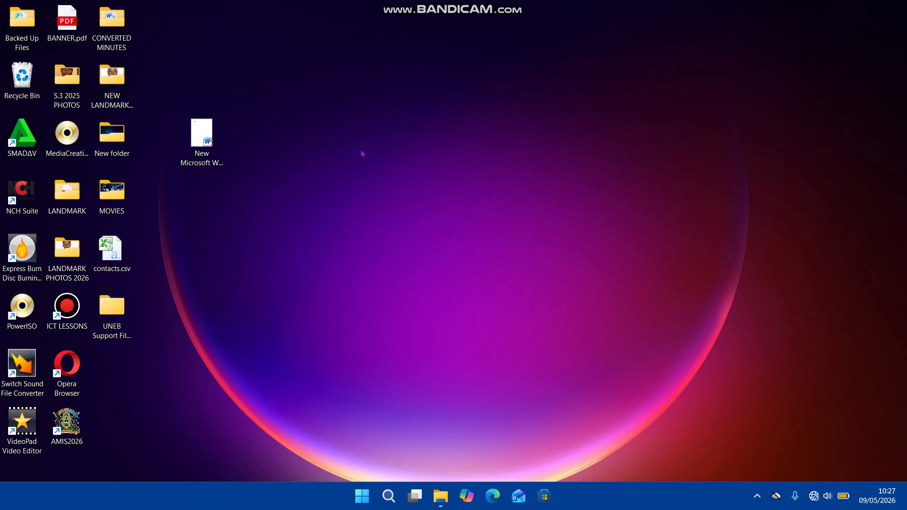
Create a new Word document on the desktop and name it "foormating word document.docx".
{"action": "right_click", "coordinate": [362, 154]}
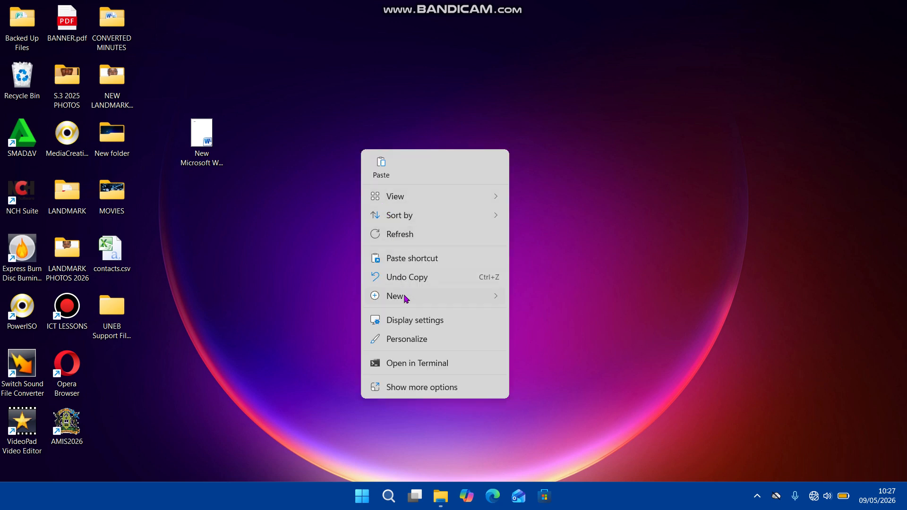
{"action": "mouse_move", "coordinate": [405, 297]}
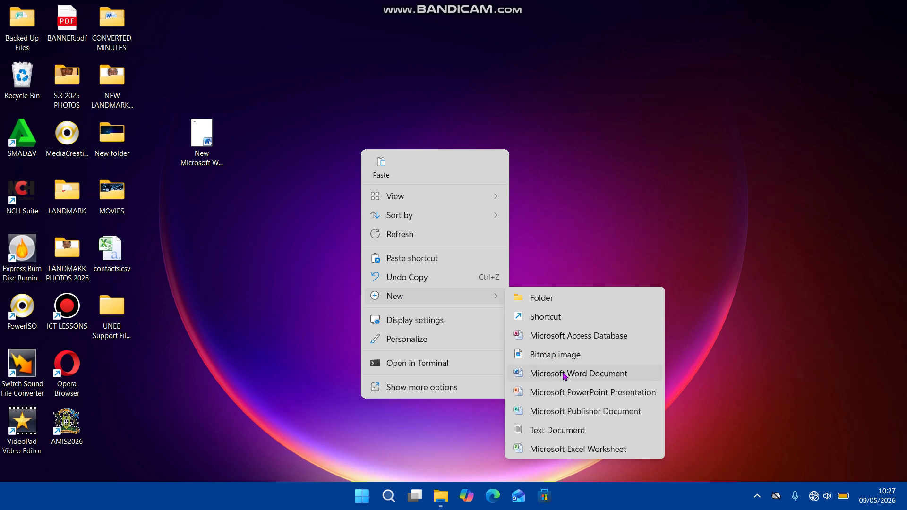
{"action": "left_click", "coordinate": [565, 374]}
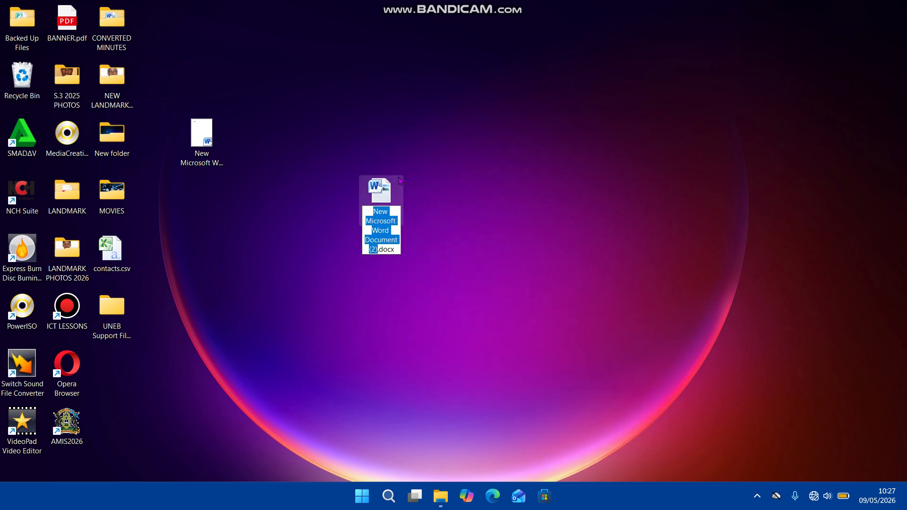
{"action": "key", "text": "BackSpace"}
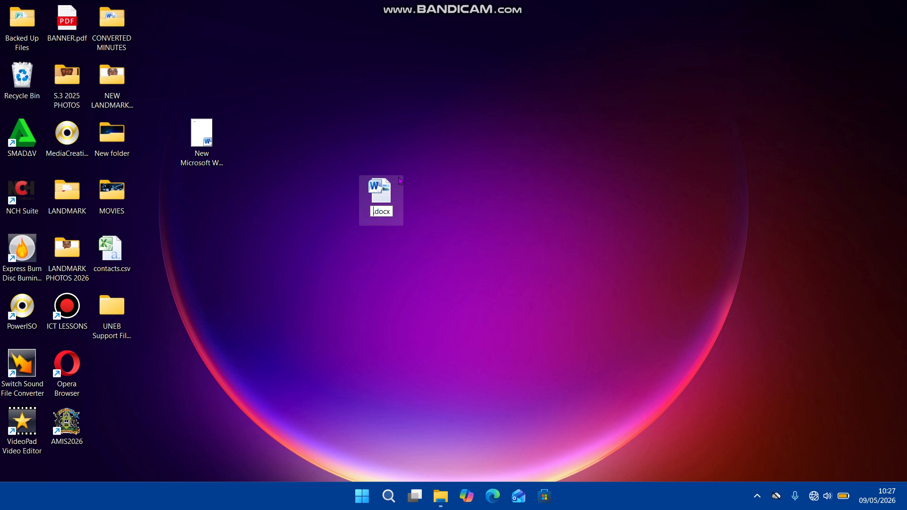
{"action": "type", "text": "fo"}
{"action": "type", "text": "ormating"}
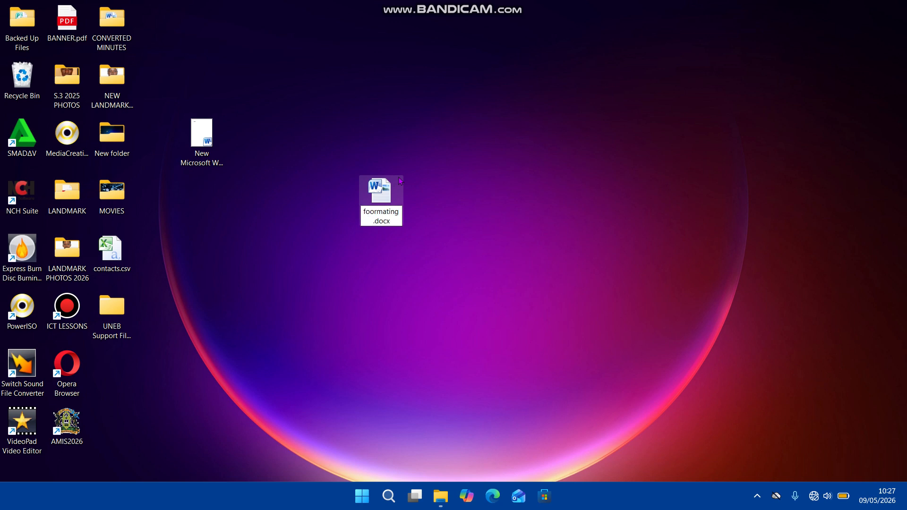
{"action": "type", "text": " word docume"}
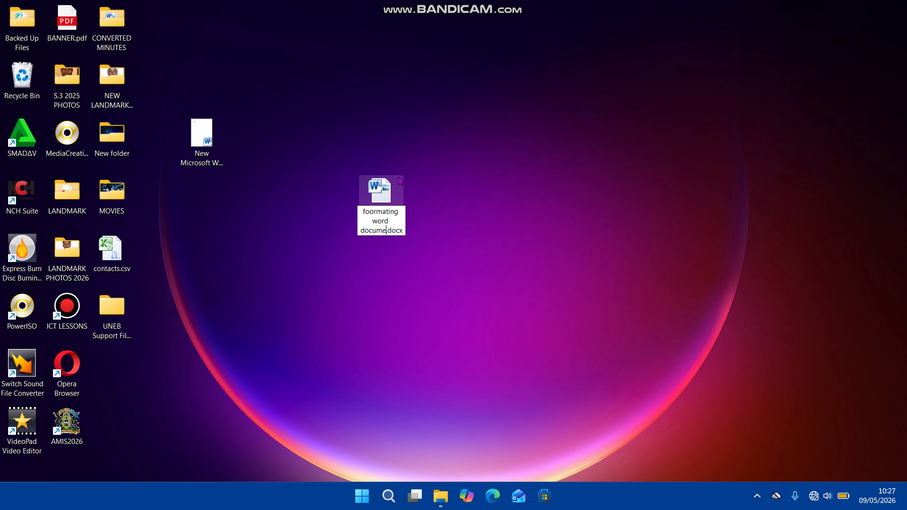
{"action": "type", "text": "nt"}
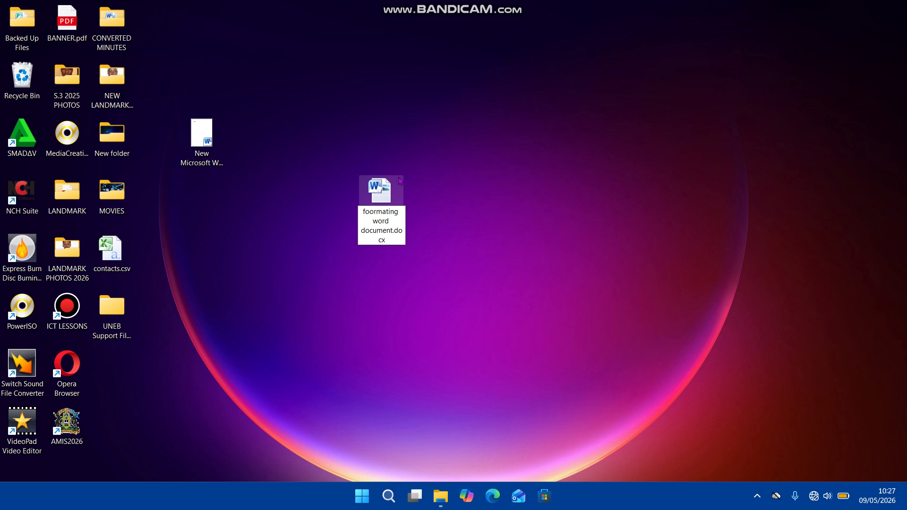
Open the newly created Word document from the desktop and dismiss the Office activation notice.
{"action": "double_click", "coordinate": [400, 181]}
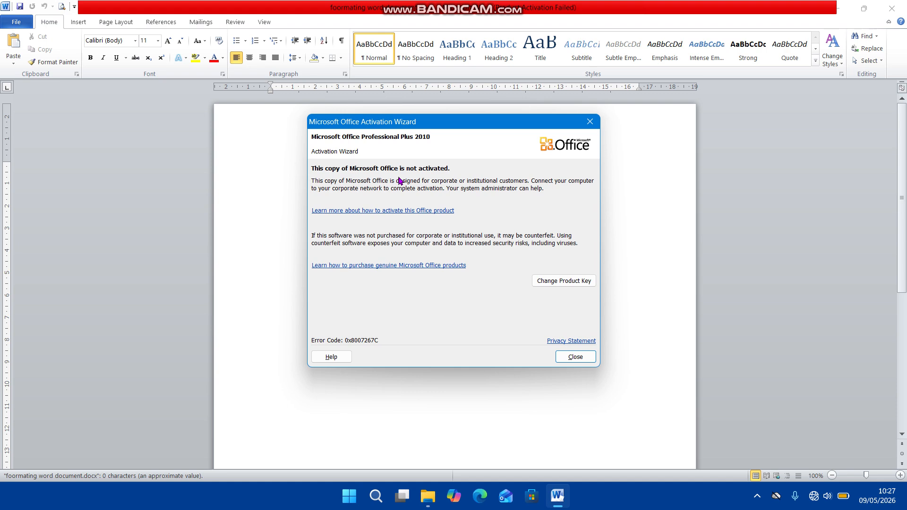
{"action": "left_click", "coordinate": [580, 358]}
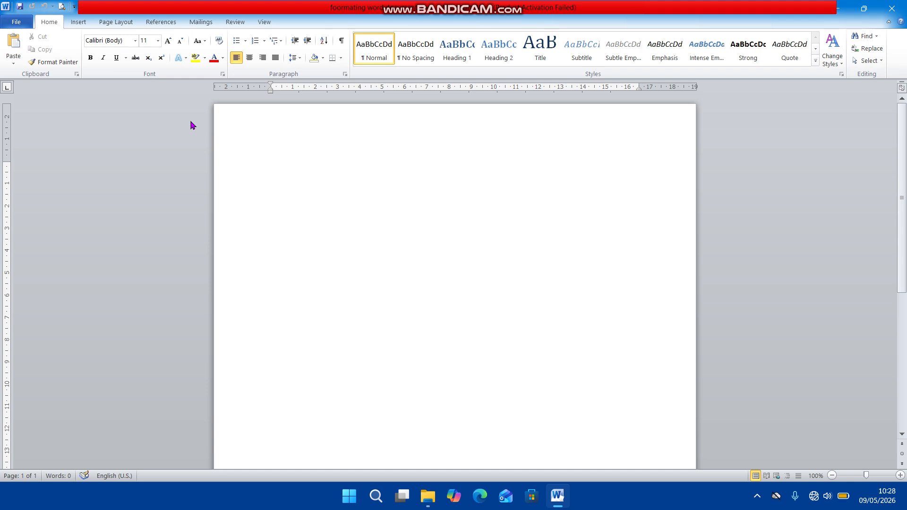
{"action": "left_click", "coordinate": [136, 42]}
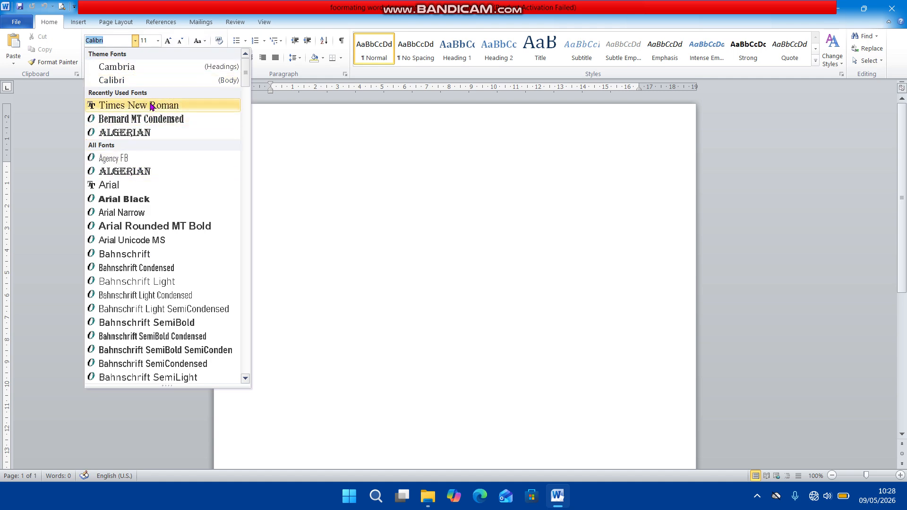
{"action": "left_click", "coordinate": [158, 41]}
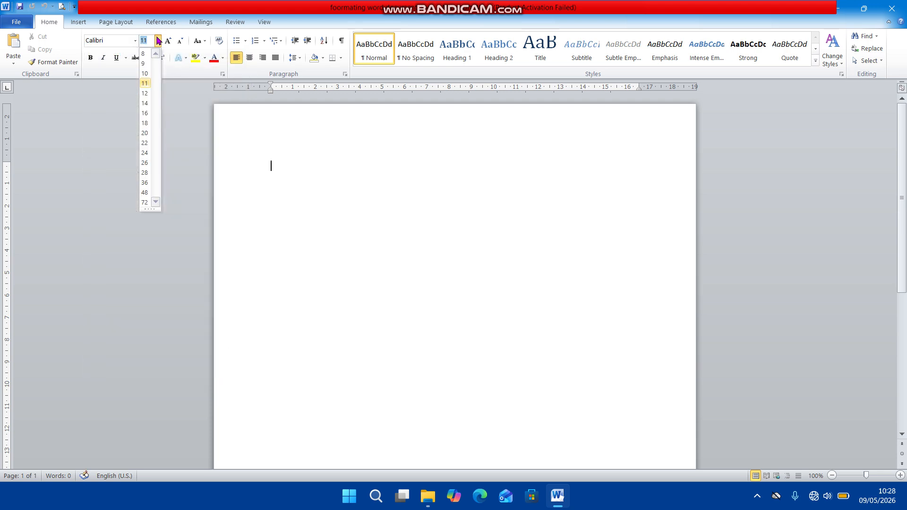
{"action": "left_click", "coordinate": [273, 163]}
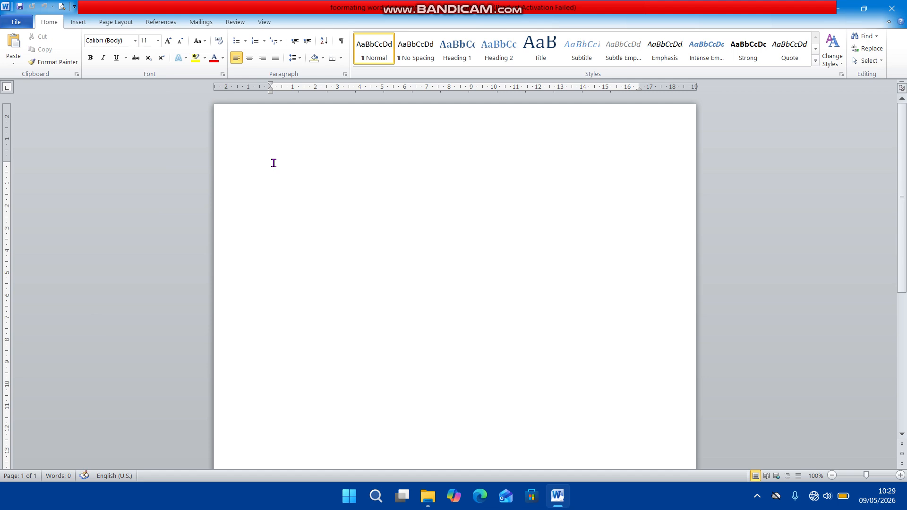
Enter the heading "INFORMATION AND COMMUNICATIONS TECHNOLOGY" on the first line of the blank document.
{"action": "type", "text": "INFORMATION"}
{"action": "type", "text": "COMMUNICAT"}
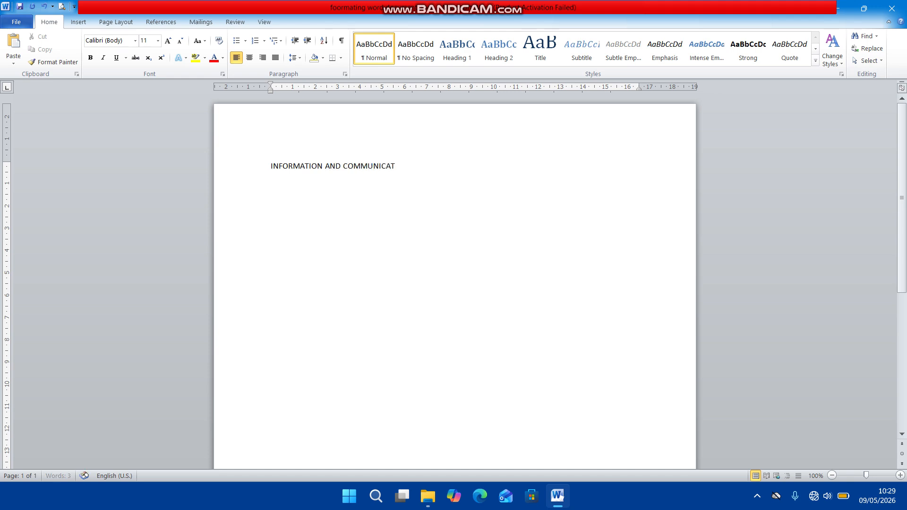
{"action": "type", "text": "IONS TECHNOLOGY"}
Select the whole heading and format it in Times New Roman at size 16.
{"action": "key", "text": "shift+Left"}
{"action": "key", "text": "shift+Left"}
{"action": "key", "text": "shift+Left"}
{"action": "key", "text": "shift+Left"}
{"action": "key", "text": "shift+Left"}
{"action": "key", "text": "shift+Left"}
{"action": "key", "text": "shift+Left"}
{"action": "key", "text": "shift+Left"}
{"action": "key", "text": "shift+Left"}
{"action": "key", "text": "shift+Left"}
{"action": "key", "text": "shift+Left"}
{"action": "key", "text": "shift+Left"}
{"action": "key", "text": "shift+Left"}
{"action": "key", "text": "shift+Left"}
{"action": "key", "text": "shift+Left"}
{"action": "key", "text": "shift+Left"}
{"action": "key", "text": "shift+Left"}
{"action": "key", "text": "shift+Left"}
{"action": "key", "text": "shift+Left"}
{"action": "key", "text": "shift+Left"}
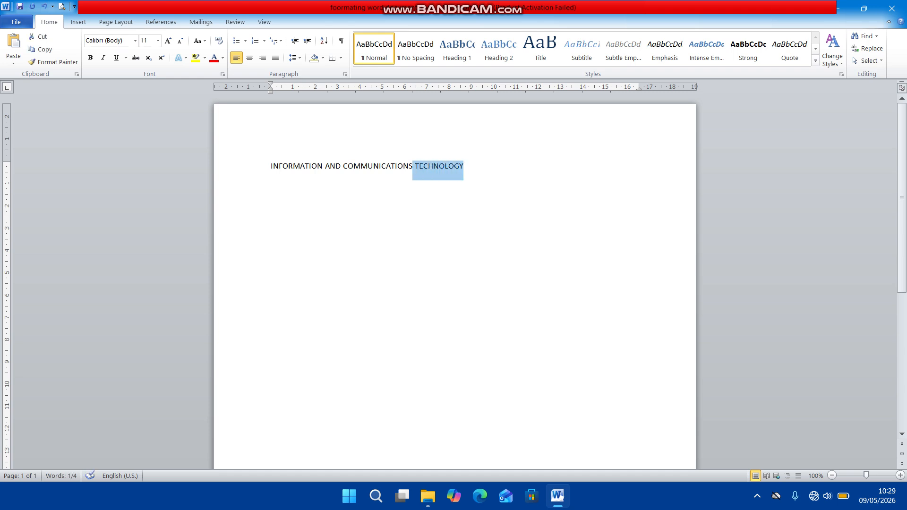
{"action": "key", "text": "shift+Left"}
{"action": "key", "text": "shift+Left"}
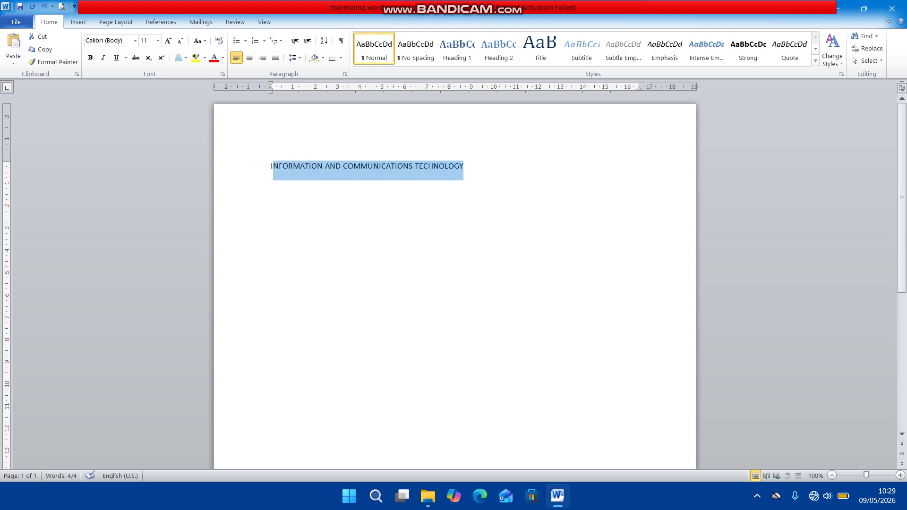
{"action": "key", "text": "ctrl+a"}
{"action": "left_click", "coordinate": [136, 41]}
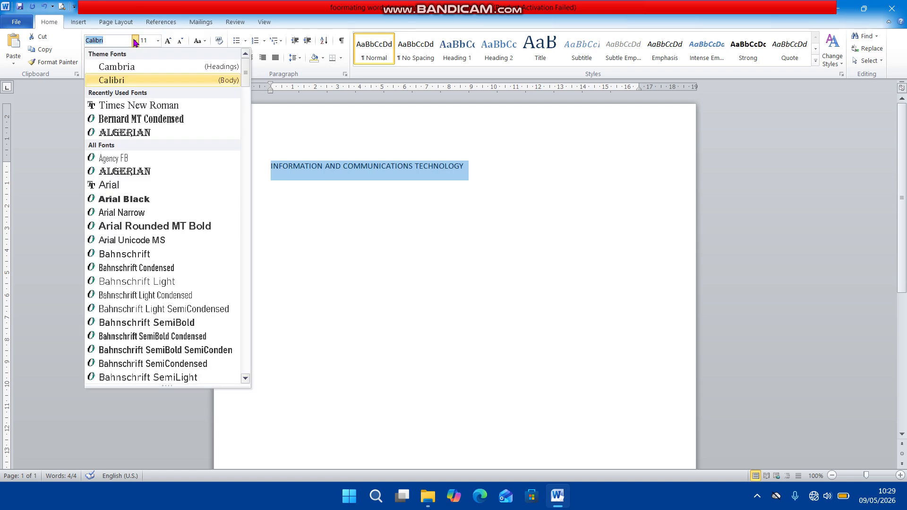
{"action": "left_click", "coordinate": [143, 105]}
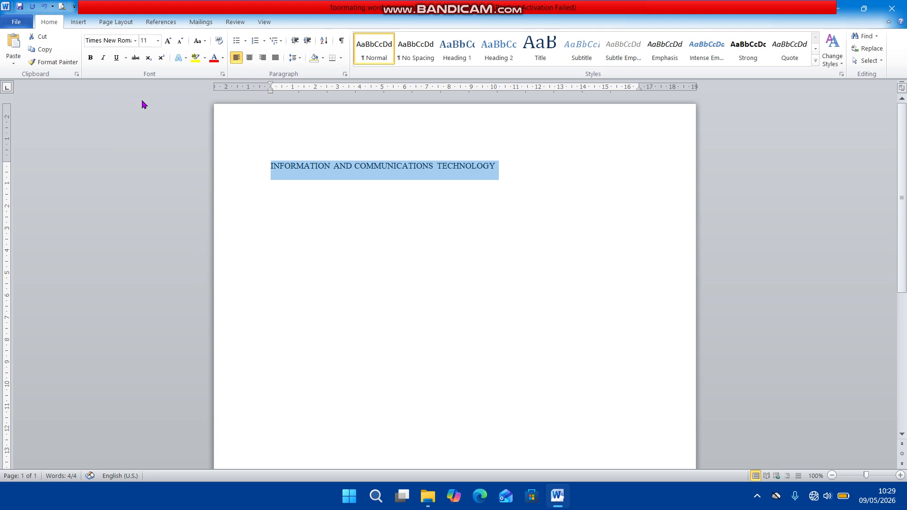
{"action": "left_click", "coordinate": [159, 41]}
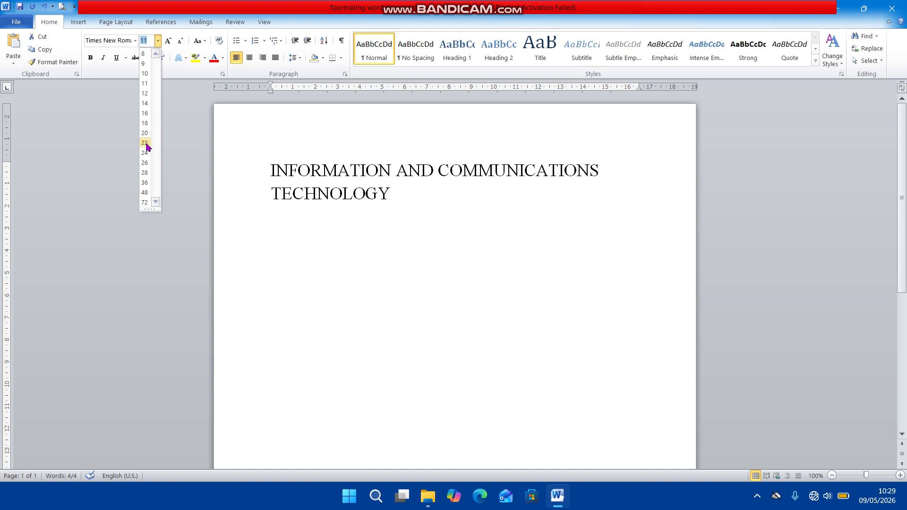
{"action": "left_click", "coordinate": [145, 114]}
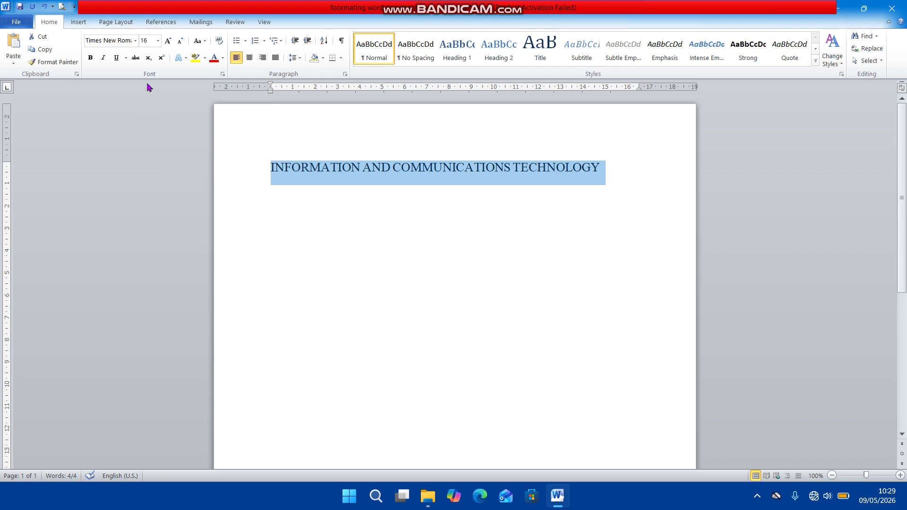
{"action": "left_click", "coordinate": [135, 42]}
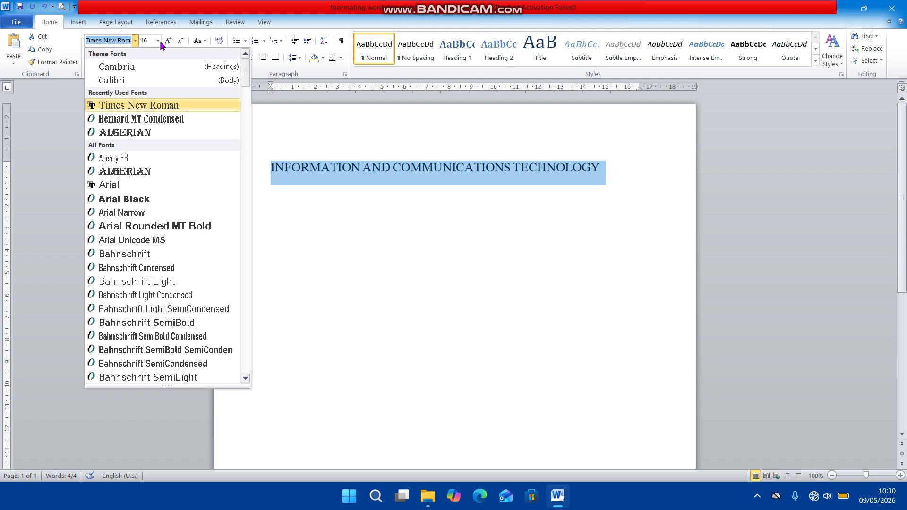
{"action": "left_click", "coordinate": [358, 188]}
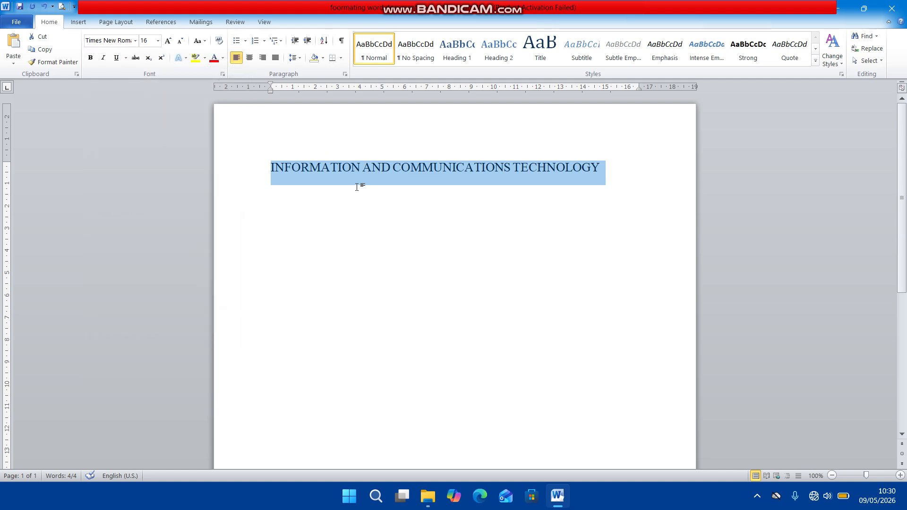
{"action": "left_click", "coordinate": [357, 188]}
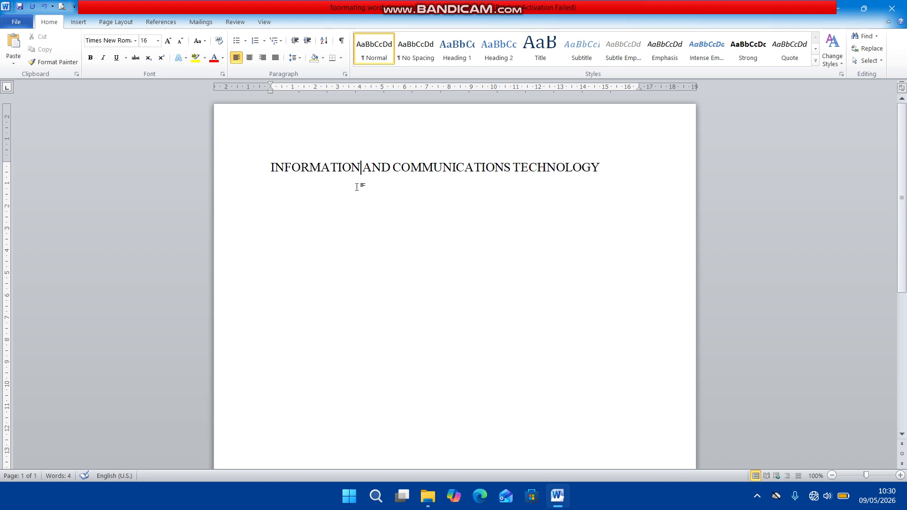
{"action": "double_click", "coordinate": [465, 168]}
{"action": "double_click", "coordinate": [336, 168]}
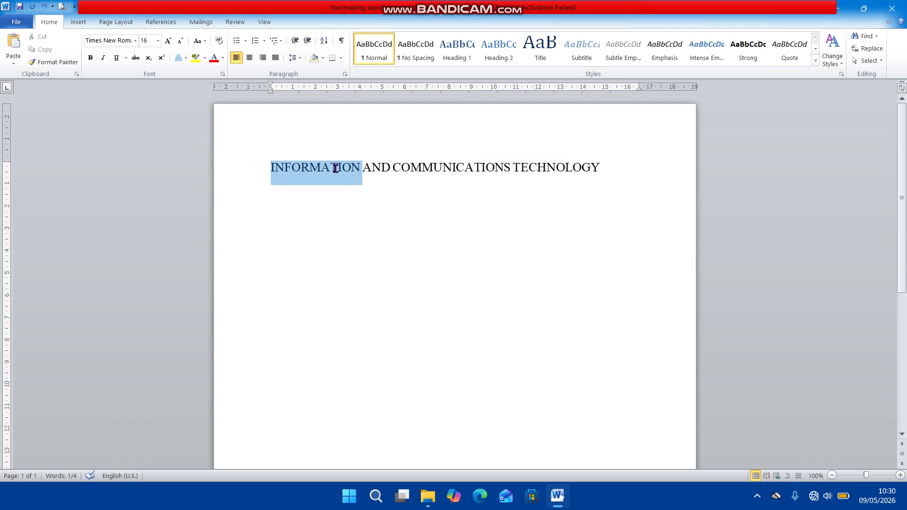
{"action": "left_click", "coordinate": [303, 170]}
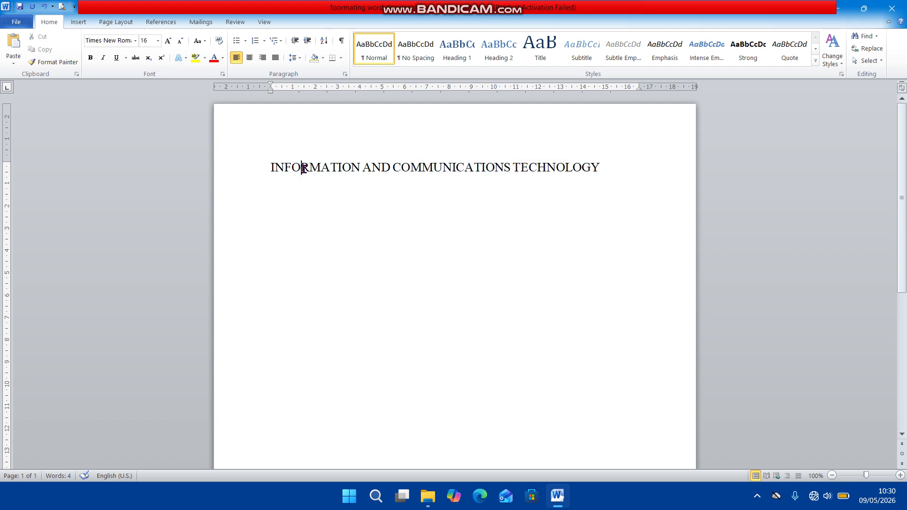
Select the entire heading line, try centre, left and right alignment on it, and finish with justified alignment.
{"action": "left_click", "coordinate": [272, 169]}
{"action": "key", "text": "shift+Right"}
{"action": "key", "text": "shift+Right"}
{"action": "key", "text": "shift+Right"}
{"action": "key", "text": "shift+Right"}
{"action": "key", "text": "shift+Right"}
{"action": "key", "text": "shift+Right"}
{"action": "key", "text": "shift+Right"}
{"action": "key", "text": "shift+Right"}
{"action": "key", "text": "shift+Right"}
{"action": "key", "text": "shift+Right"}
{"action": "key", "text": "shift+Right"}
{"action": "key", "text": "shift+Right"}
{"action": "key", "text": "shift+Right"}
{"action": "key", "text": "shift+Right"}
{"action": "key", "text": "shift+Right"}
{"action": "key", "text": "shift+Right"}
{"action": "key", "text": "shift+Right"}
{"action": "key", "text": "shift+Right"}
{"action": "key", "text": "shift+Right"}
{"action": "key", "text": "shift+Right"}
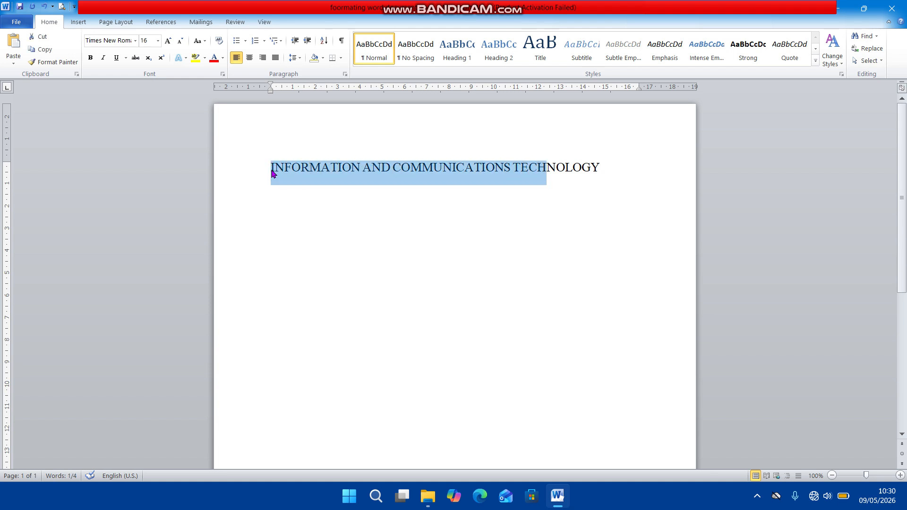
{"action": "key", "text": "shift+Right"}
{"action": "key", "text": "shift+Right"}
{"action": "key", "text": "shift+Right"}
{"action": "key", "text": "shift+Right"}
{"action": "key", "text": "shift+Right"}
{"action": "key", "text": "shift+Right"}
{"action": "key", "text": "shift+Right"}
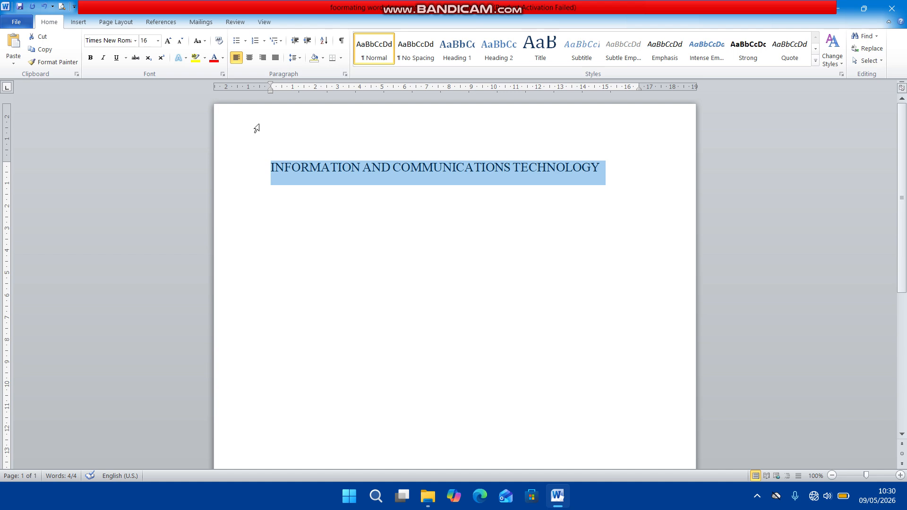
{"action": "key", "text": "ctrl+e"}
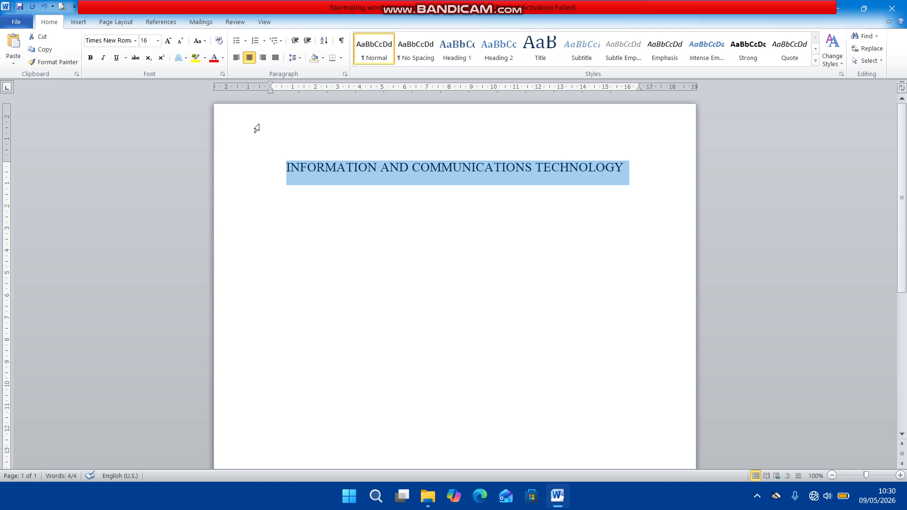
{"action": "key", "text": "ctrl+l"}
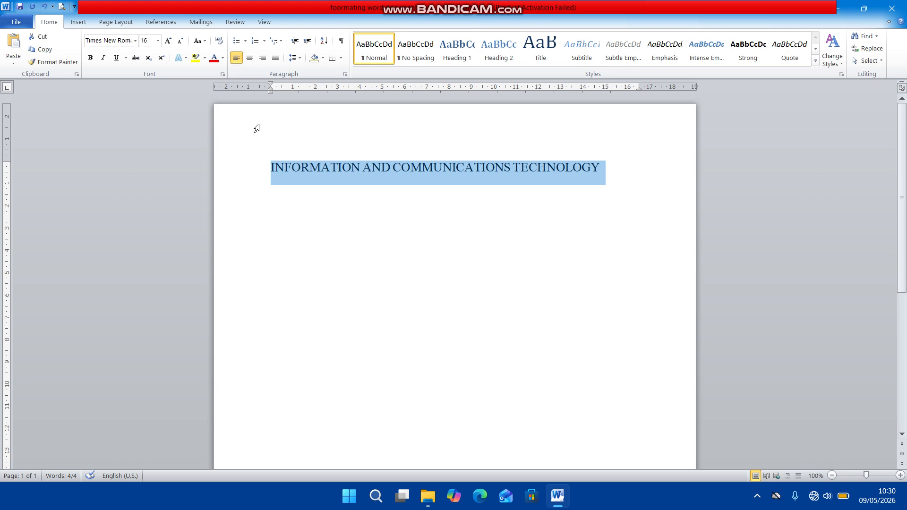
{"action": "key", "text": "ctrl+r"}
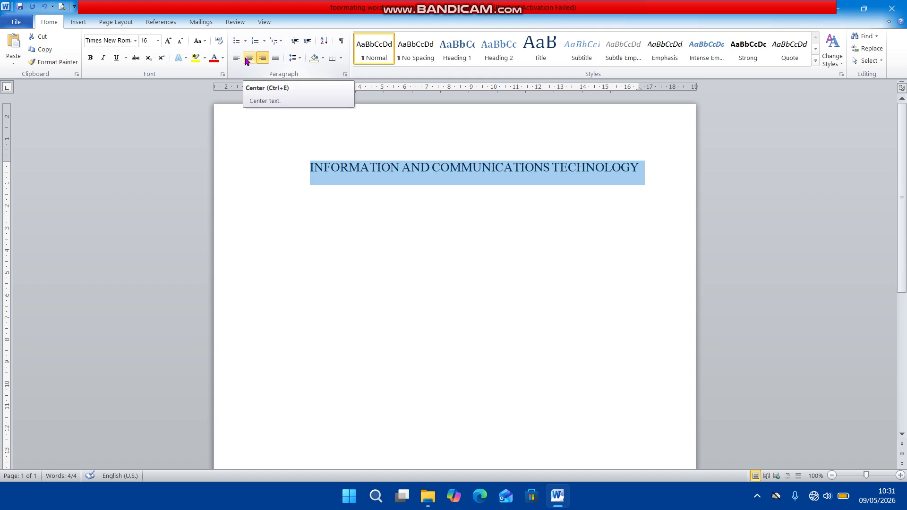
{"action": "left_click", "coordinate": [277, 61]}
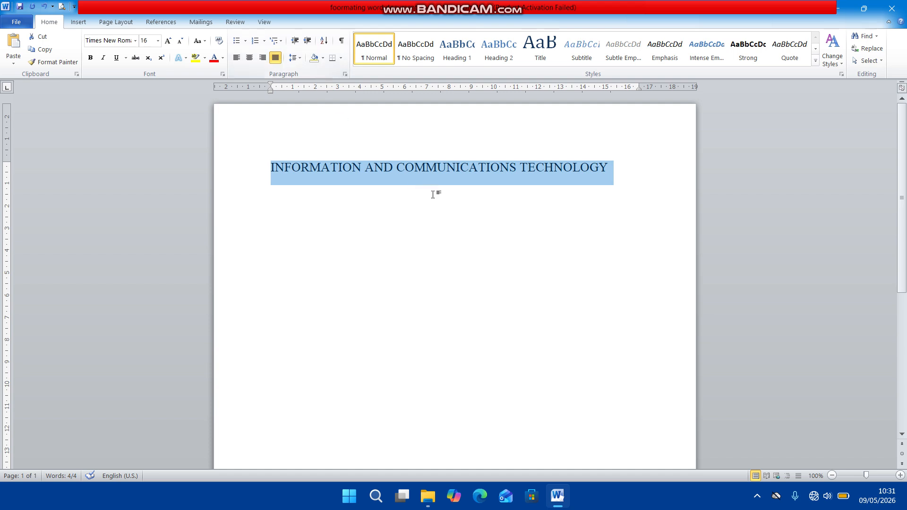
Start a new paragraph below the heading with the words "Information and communications technology".
{"action": "left_click", "coordinate": [616, 162]}
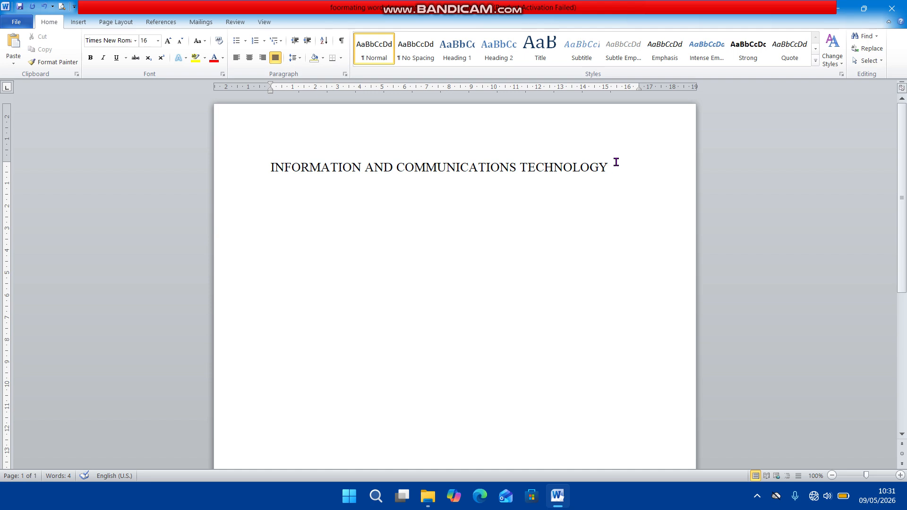
{"action": "key", "text": "Return"}
{"action": "type", "text": "informatio"}
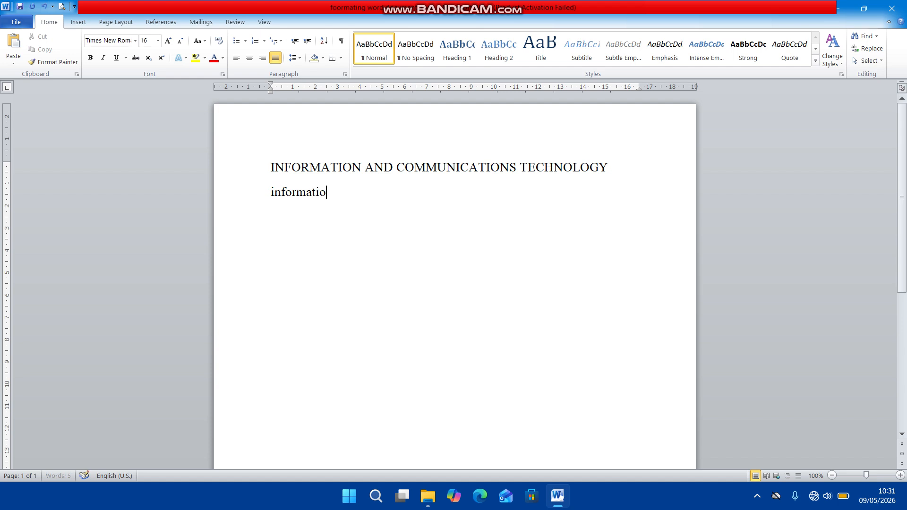
{"action": "type", "text": "n and c"}
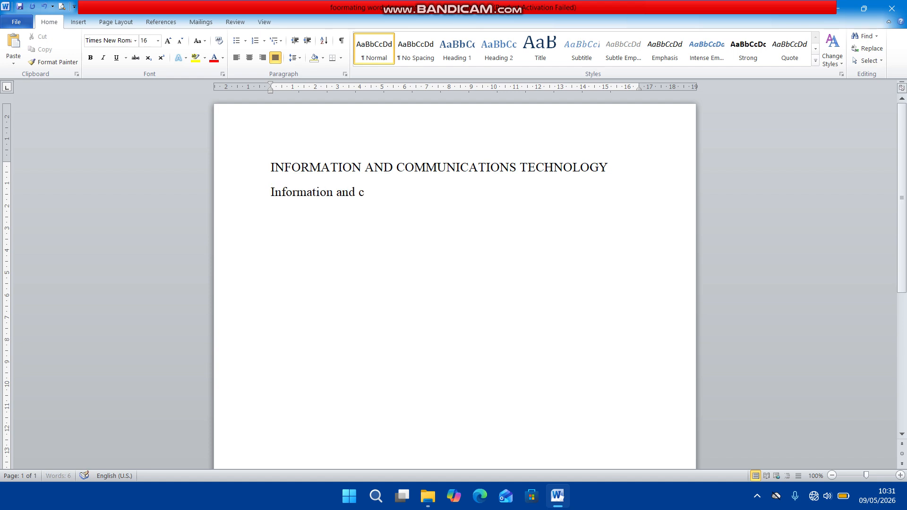
{"action": "type", "text": "ommunications tec"}
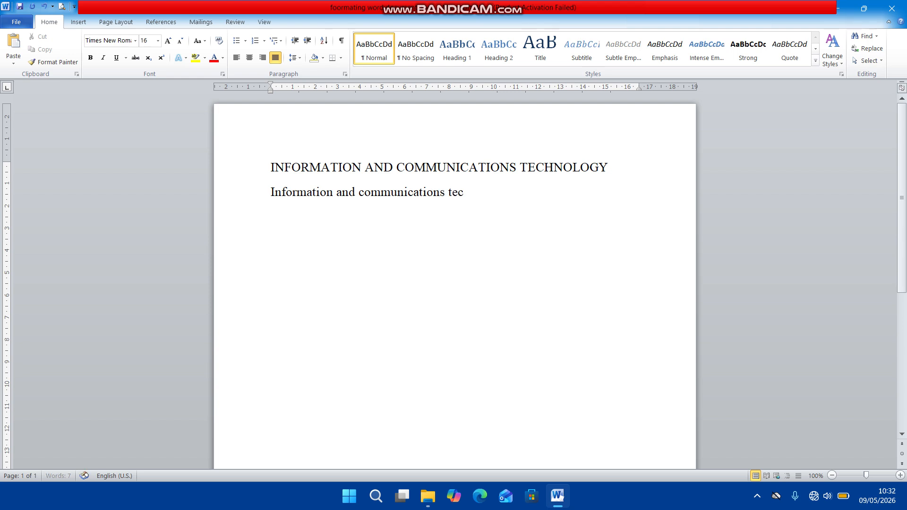
{"action": "type", "text": "hnology"}
{"action": "type", "text": "e"}
Continue the paragraph with "refers to the collection of related technologies that".
{"action": "key", "text": "BackSpace"}
{"action": "type", "text": "refers"}
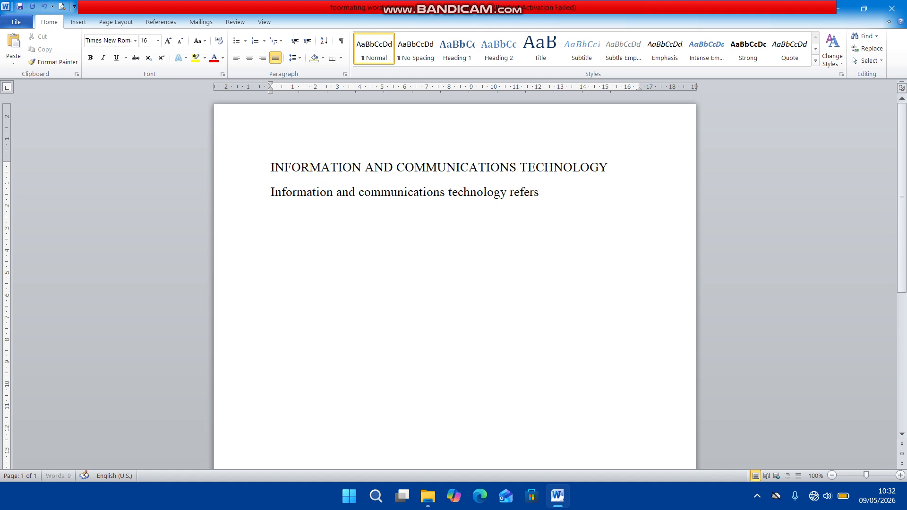
{"action": "type", "text": " to the"}
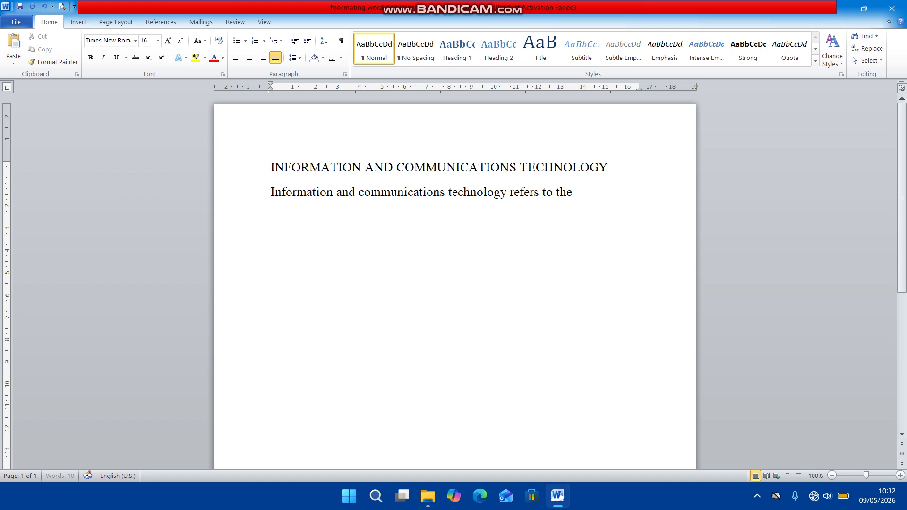
{"action": "type", "text": " collection of "}
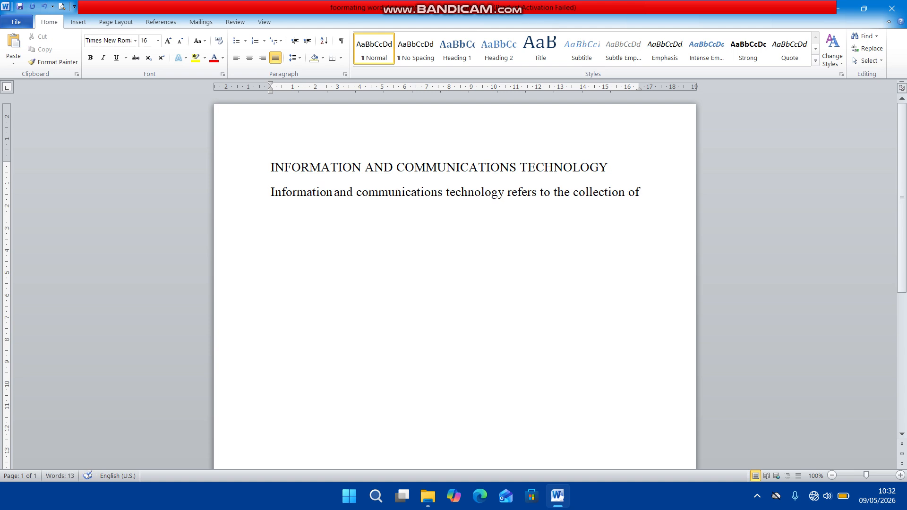
{"action": "type", "text": "related tech"}
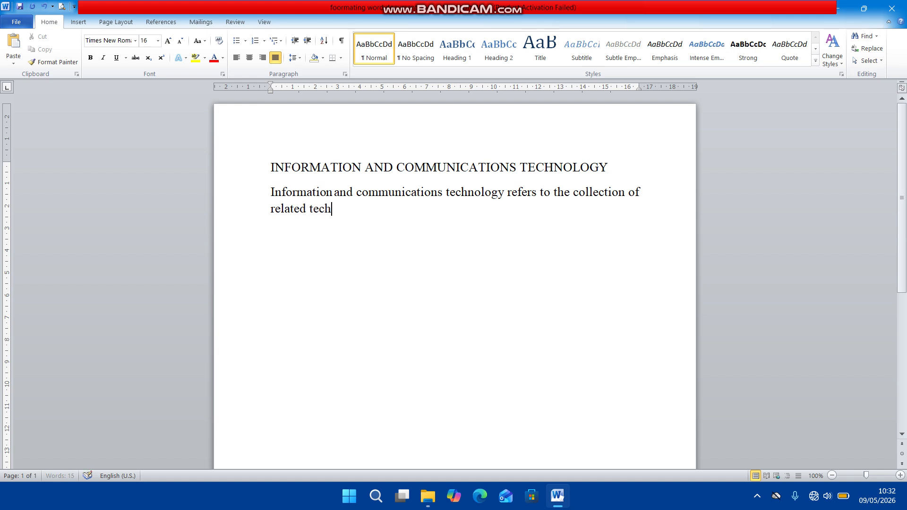
{"action": "type", "text": "nologies that"}
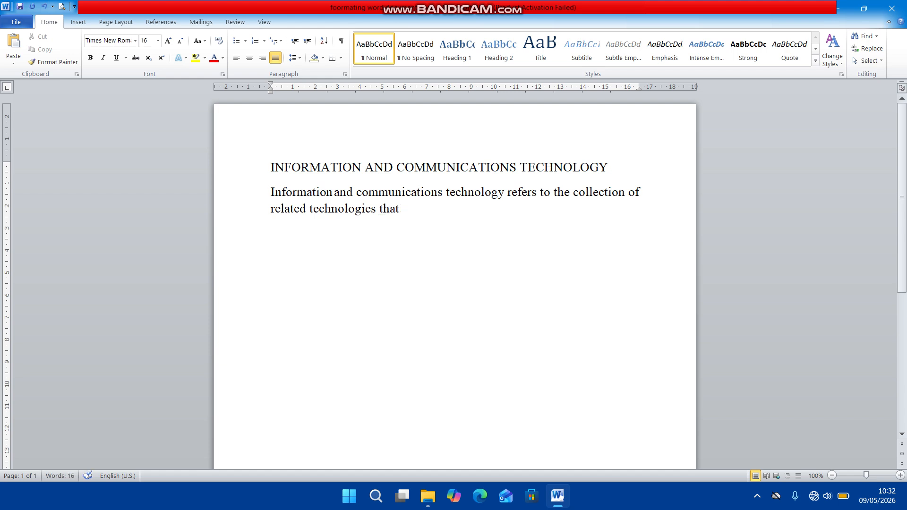
Complete the sentence with "help users to create, manipulate, store information".
{"action": "type", "text": "help users to create, ma"}
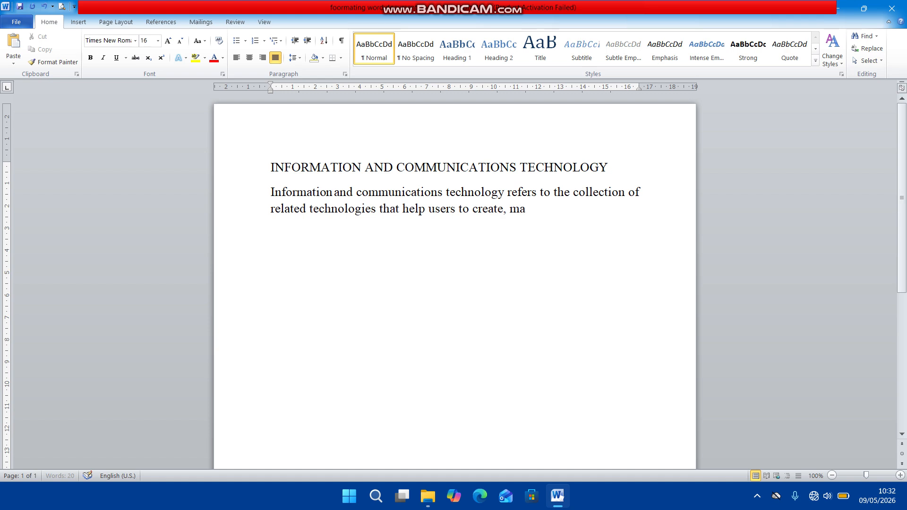
{"action": "type", "text": "nipulate, store i"}
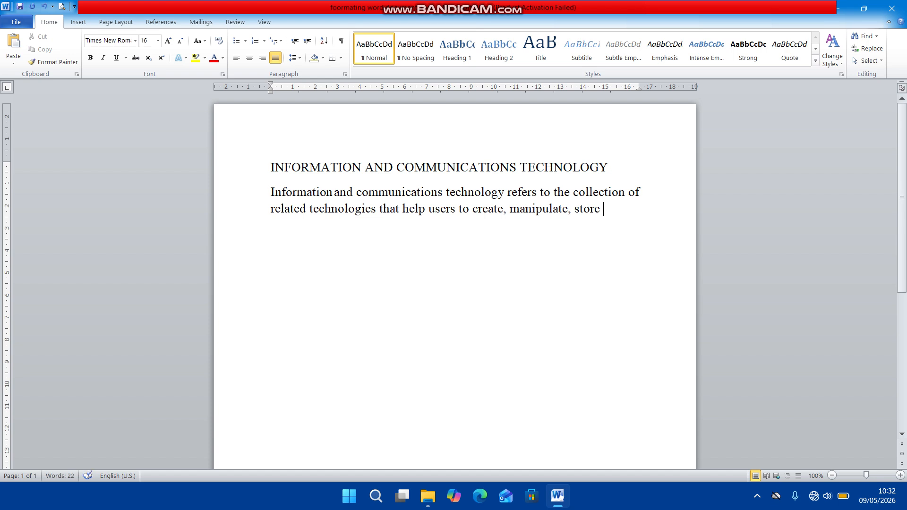
{"action": "type", "text": "nformat"}
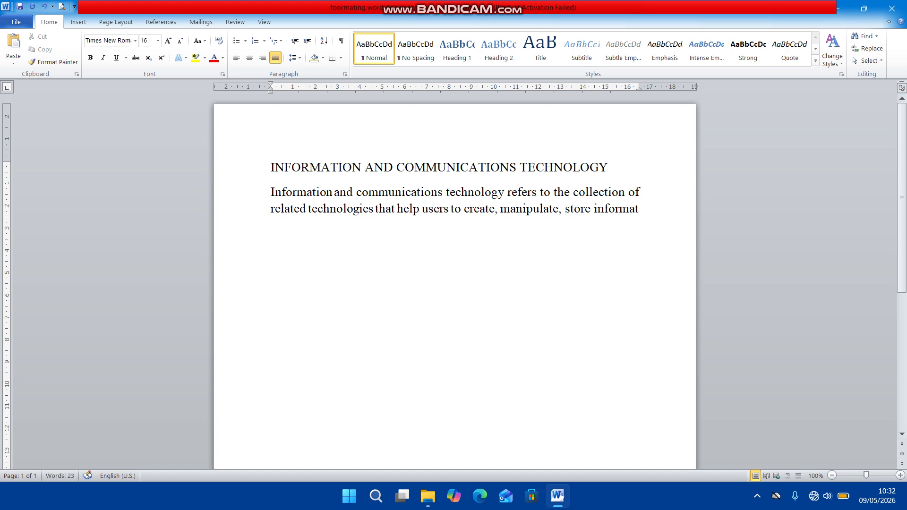
{"action": "type", "text": "ion"}
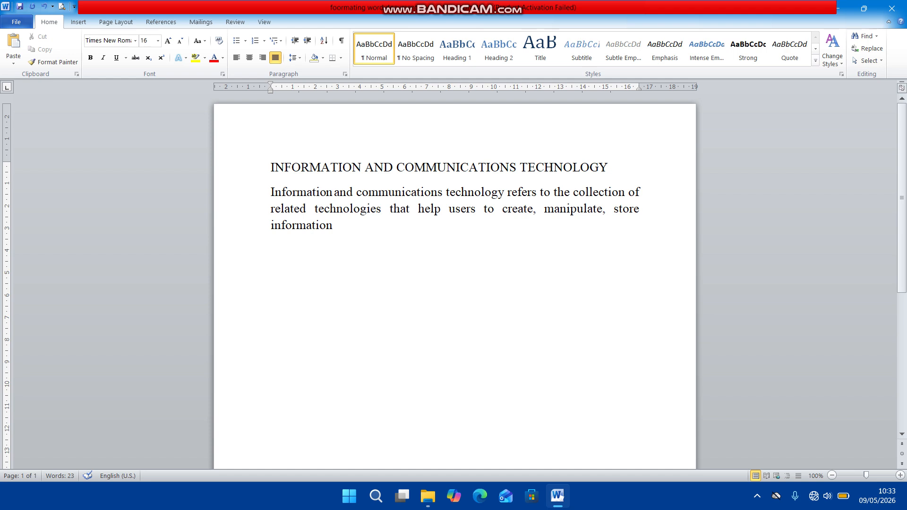
Select all the text and set its alignment to Centered in the line spacing options.
{"action": "key", "text": "ctrl+a"}
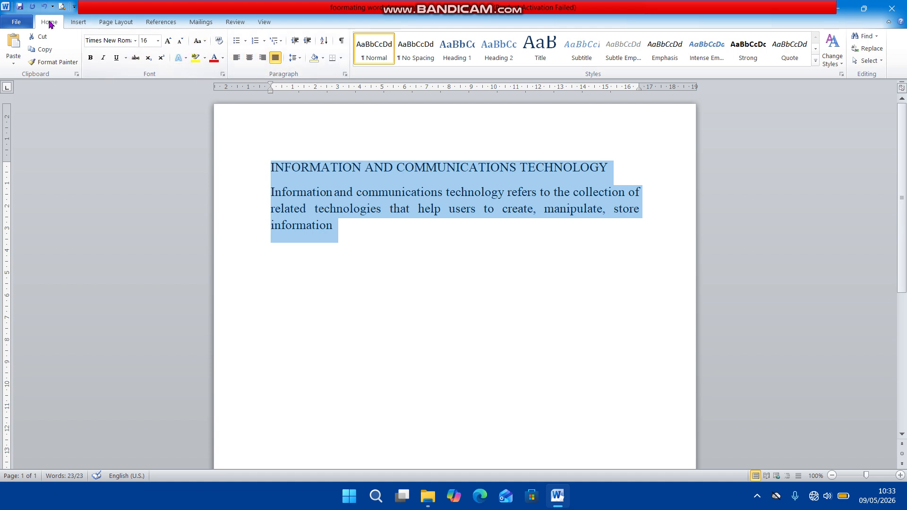
{"action": "left_click", "coordinate": [300, 58]}
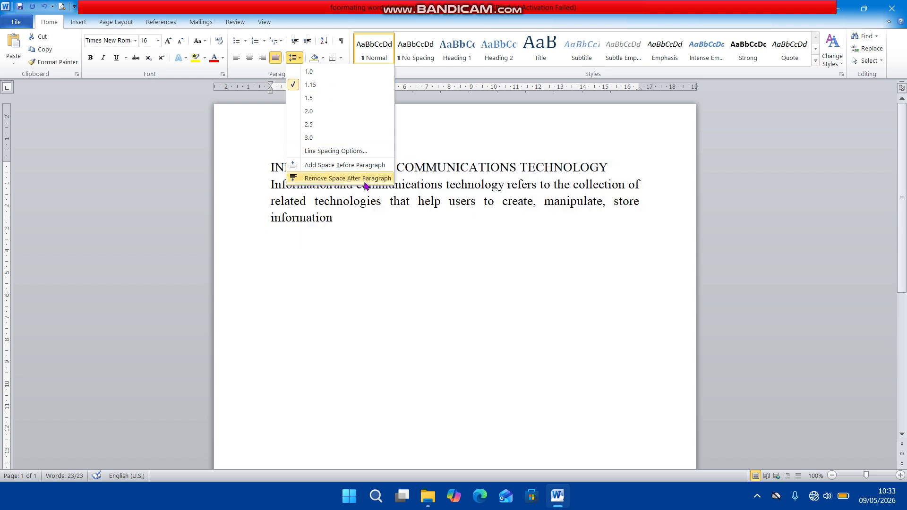
{"action": "left_click", "coordinate": [357, 152]}
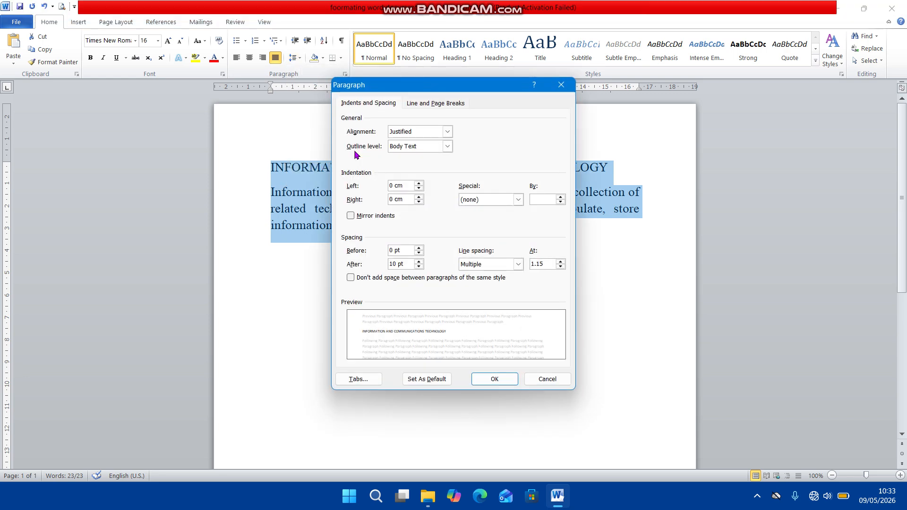
{"action": "left_click", "coordinate": [448, 132]}
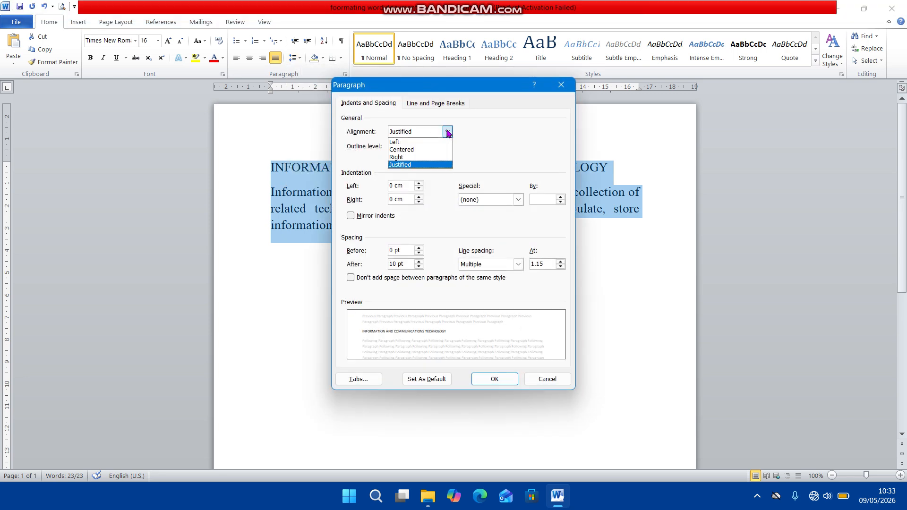
{"action": "left_click", "coordinate": [411, 151]}
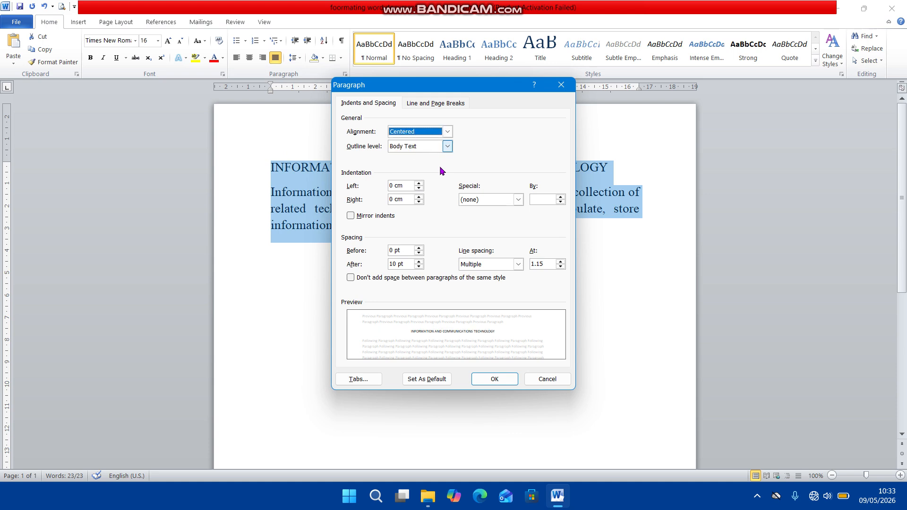
Try Single, Double and Multiple line spacing for the selected text, finish with Single and apply the paragraph settings.
{"action": "left_click", "coordinate": [518, 263]}
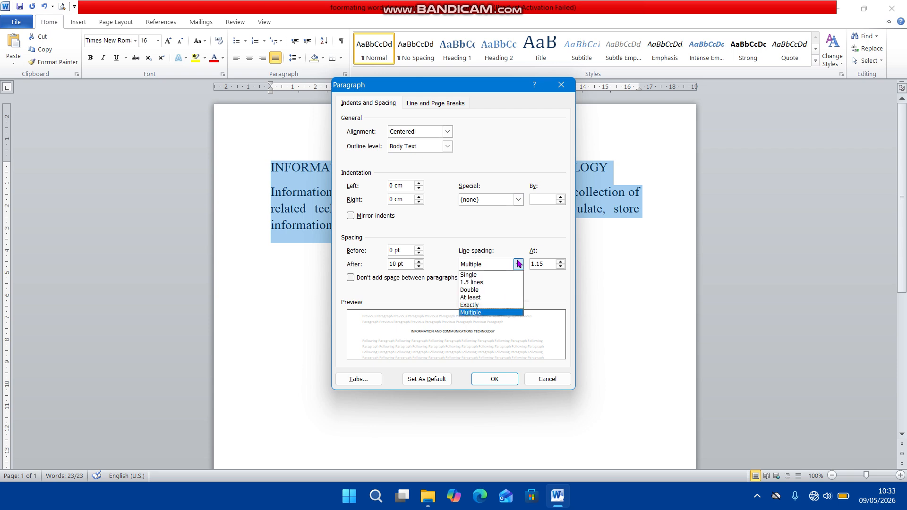
{"action": "left_click", "coordinate": [486, 276]}
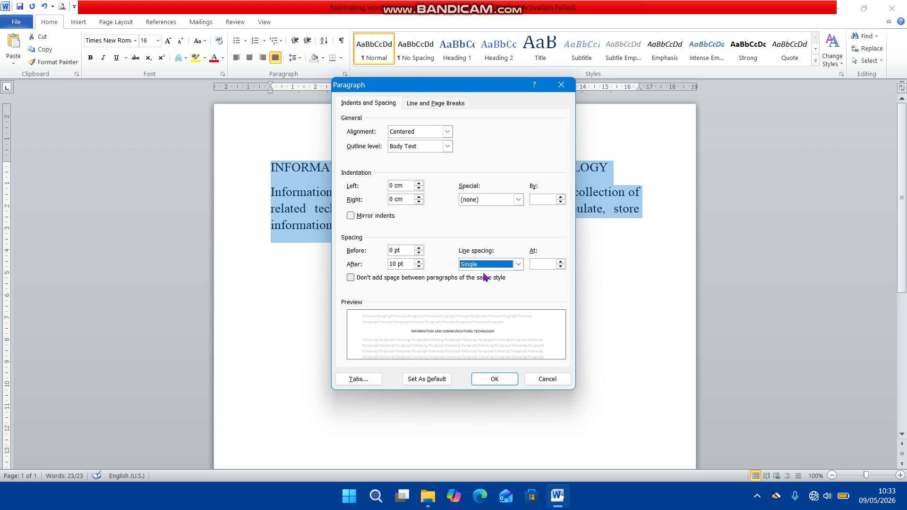
{"action": "left_click", "coordinate": [518, 264]}
{"action": "left_click", "coordinate": [488, 290]}
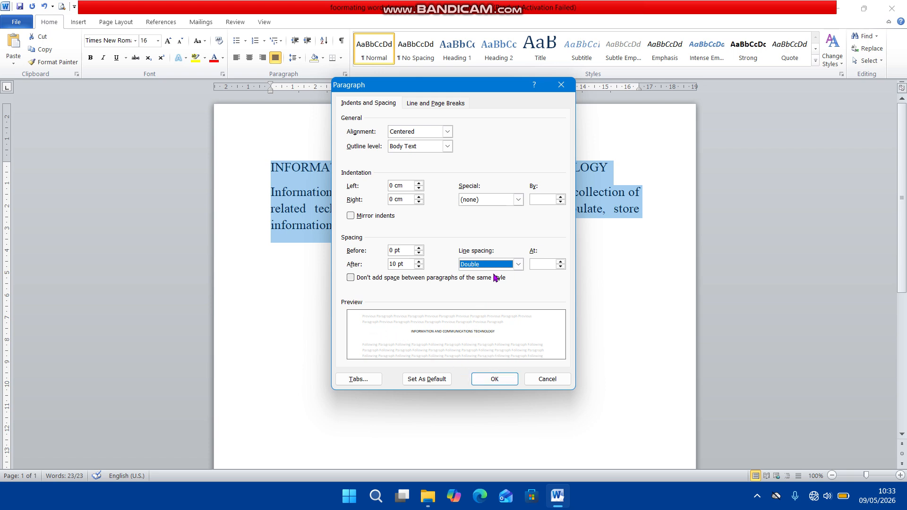
{"action": "left_click", "coordinate": [518, 265]}
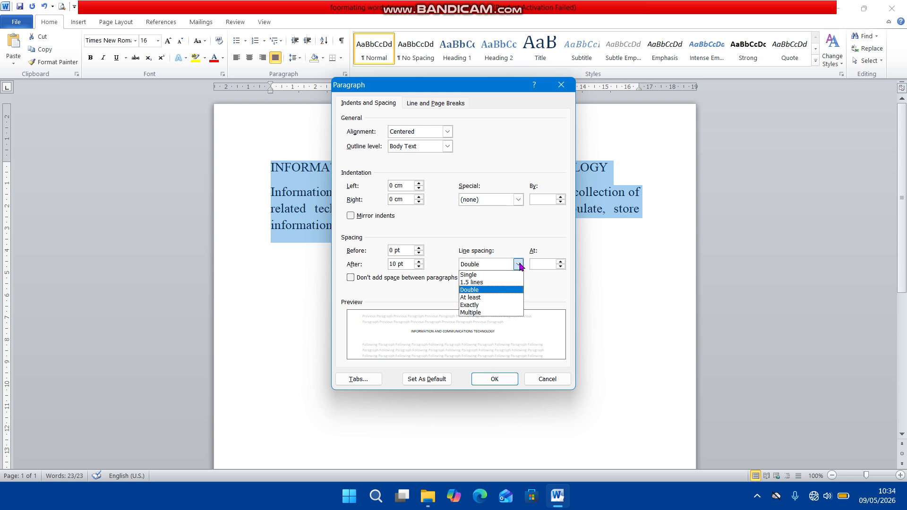
{"action": "left_click", "coordinate": [487, 313]}
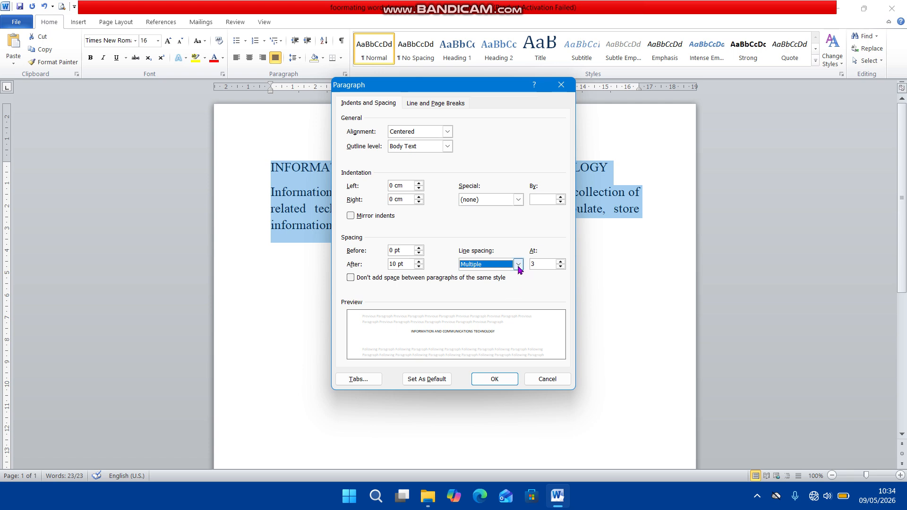
{"action": "left_click", "coordinate": [518, 265]}
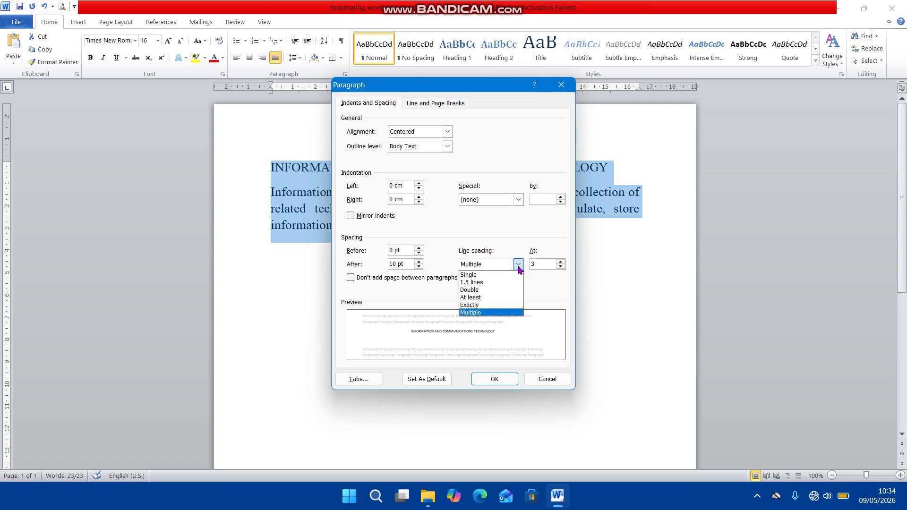
{"action": "left_click", "coordinate": [487, 275]}
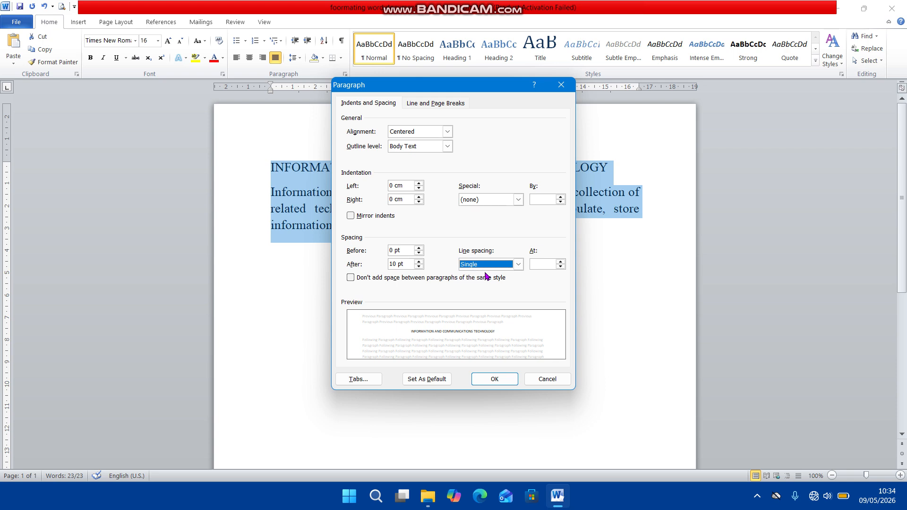
{"action": "left_click", "coordinate": [495, 380]}
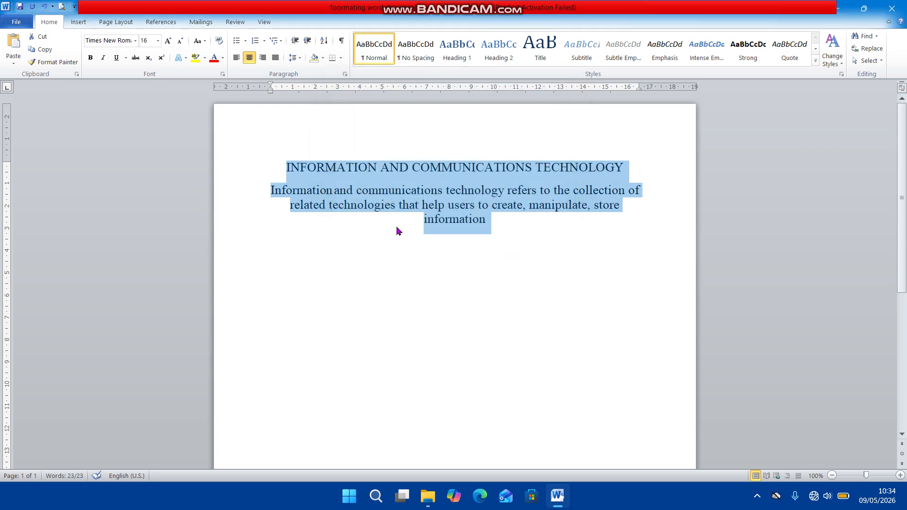
Set the line spacing of all the text to Double through the line spacing options, and deselect the text.
{"action": "left_click", "coordinate": [297, 59]}
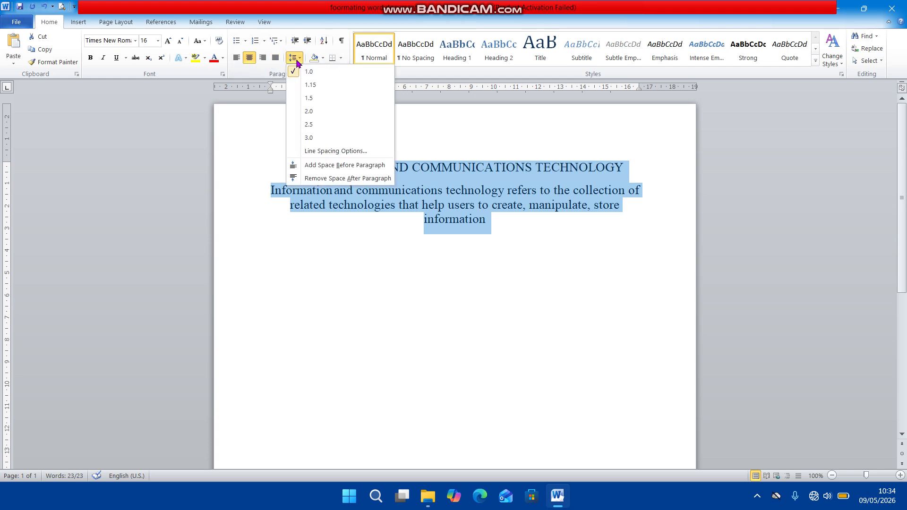
{"action": "left_click", "coordinate": [325, 151]}
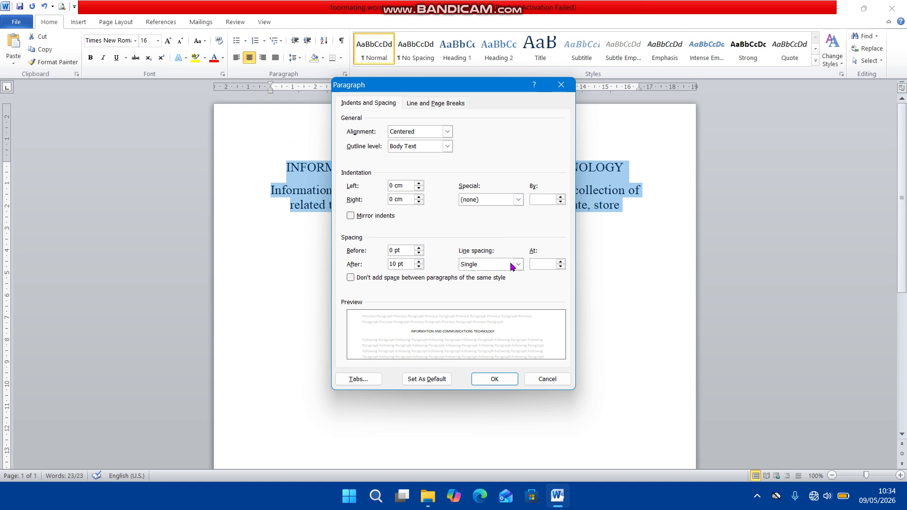
{"action": "left_click", "coordinate": [518, 265]}
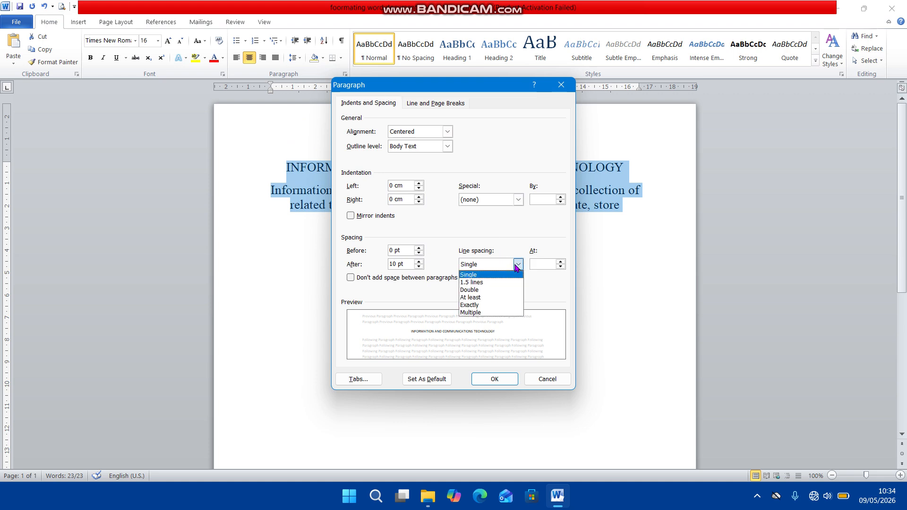
{"action": "left_click", "coordinate": [484, 290]}
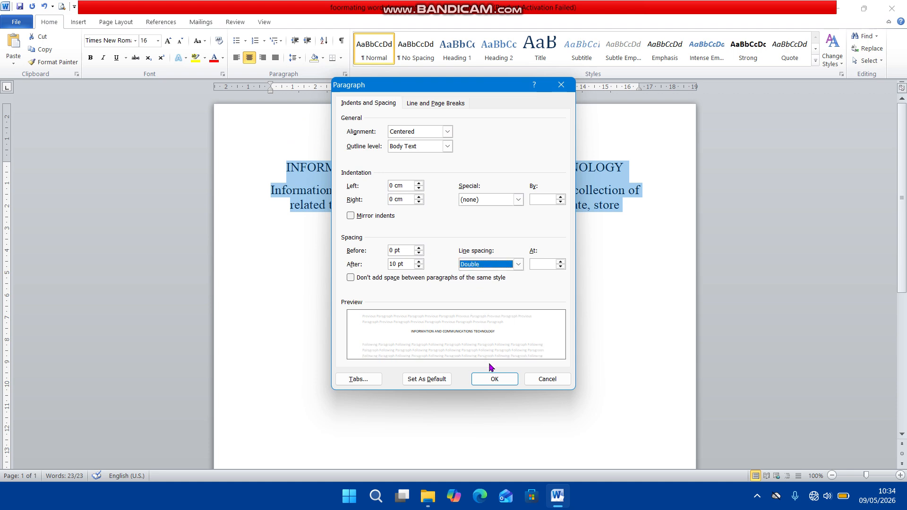
{"action": "left_click", "coordinate": [492, 378]}
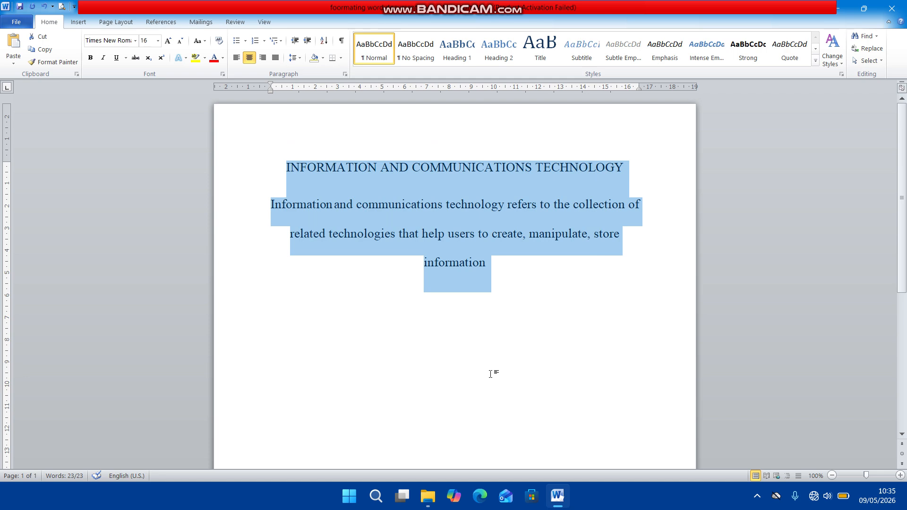
{"action": "left_click", "coordinate": [515, 290]}
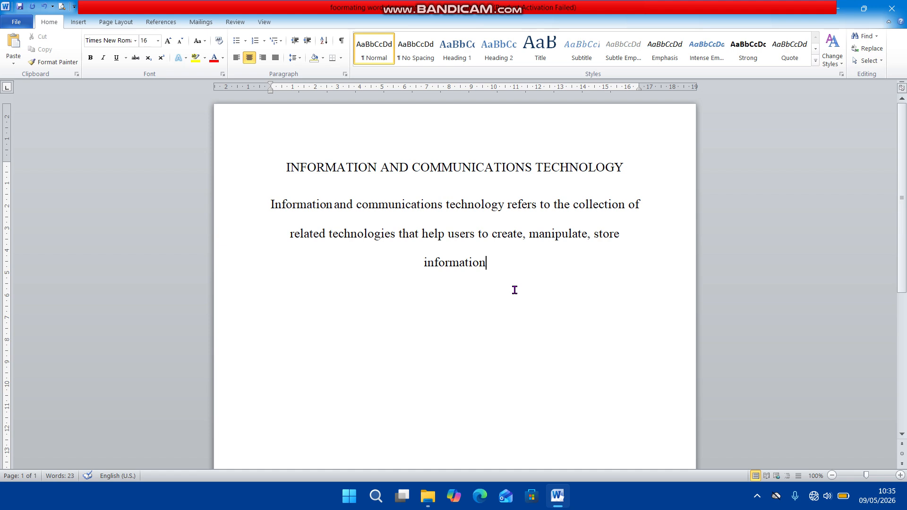
Select the whole heading line "INFORMATION AND COMMUNICATIONS TECHNOLOGY".
{"action": "double_click", "coordinate": [511, 166]}
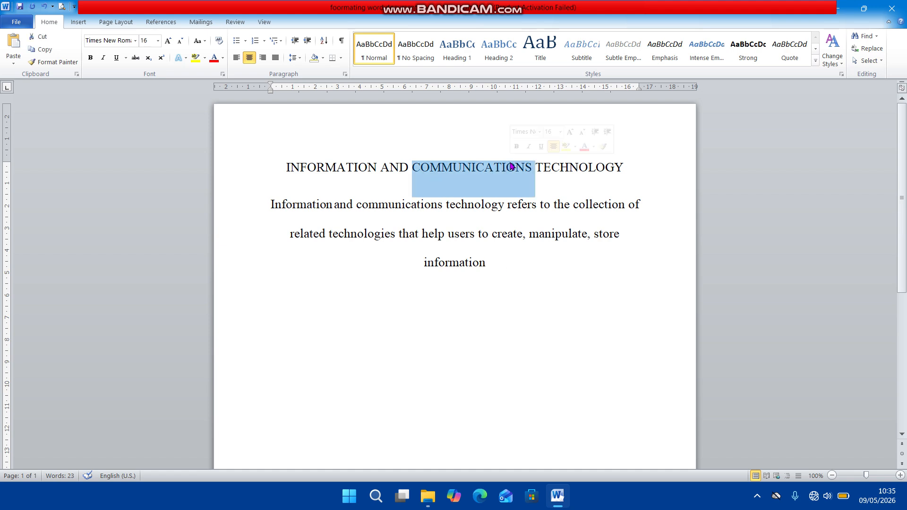
{"action": "left_click", "coordinate": [561, 169]}
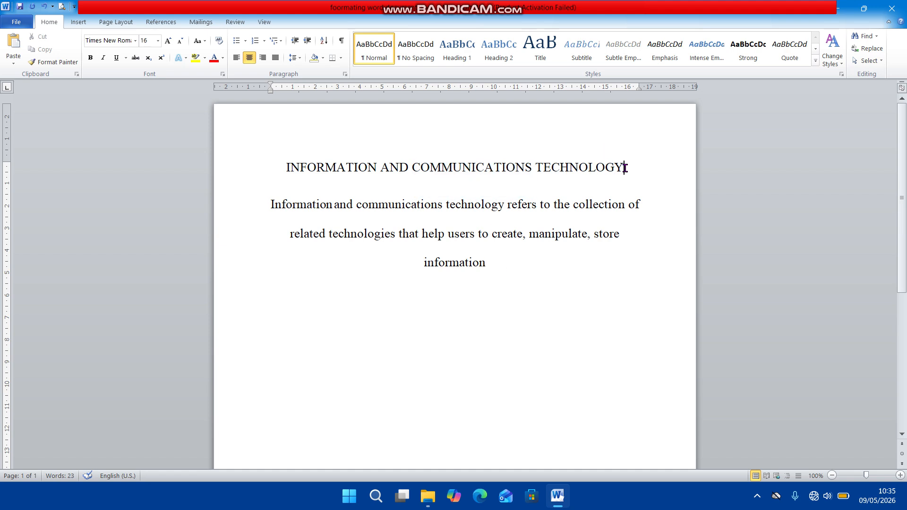
{"action": "left_click", "coordinate": [625, 167]}
{"action": "left_click_drag", "start_coordinate": [283, 164], "coordinate": [605, 166]}
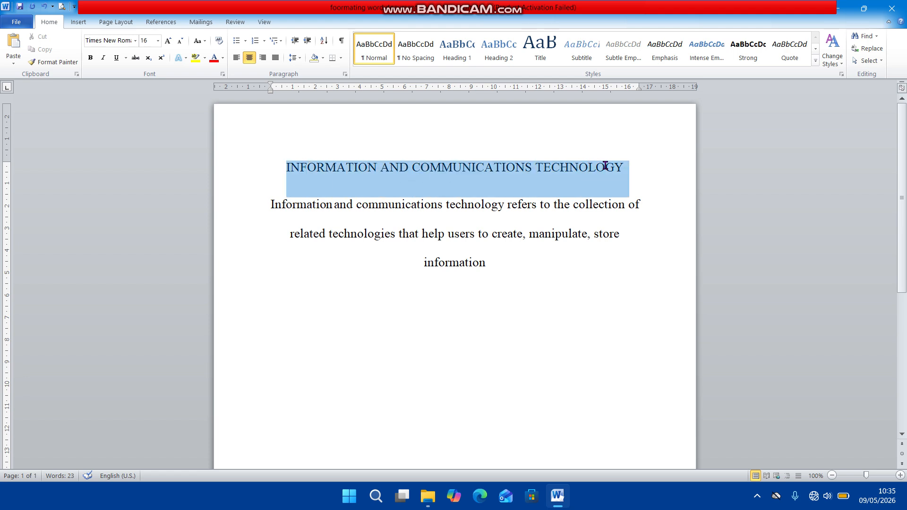